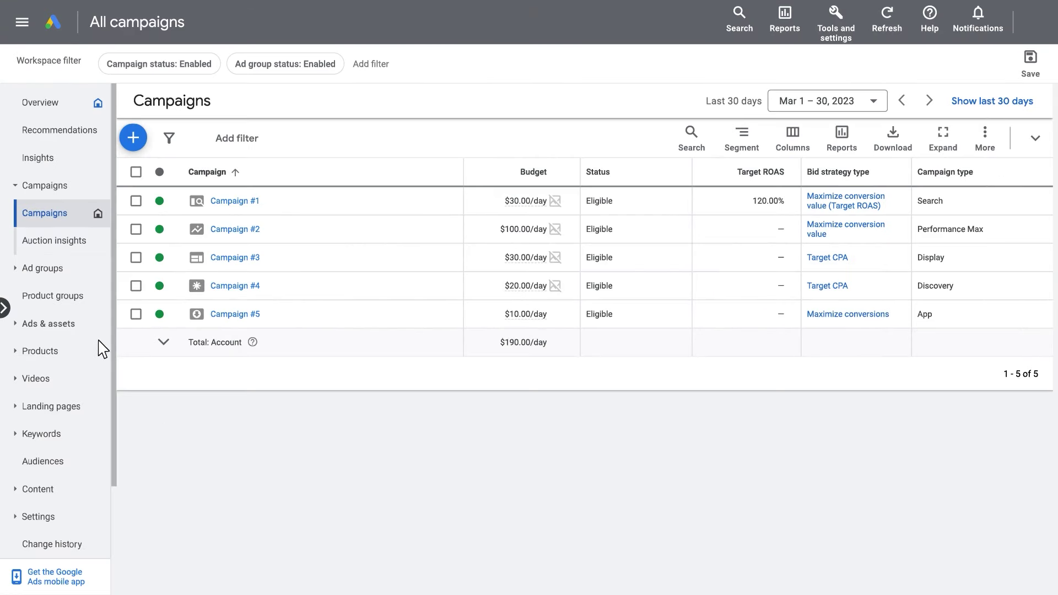
From Ads & assets > Assets, begin a new Business name asset to reach the campaign picker.
left_click(84, 332)
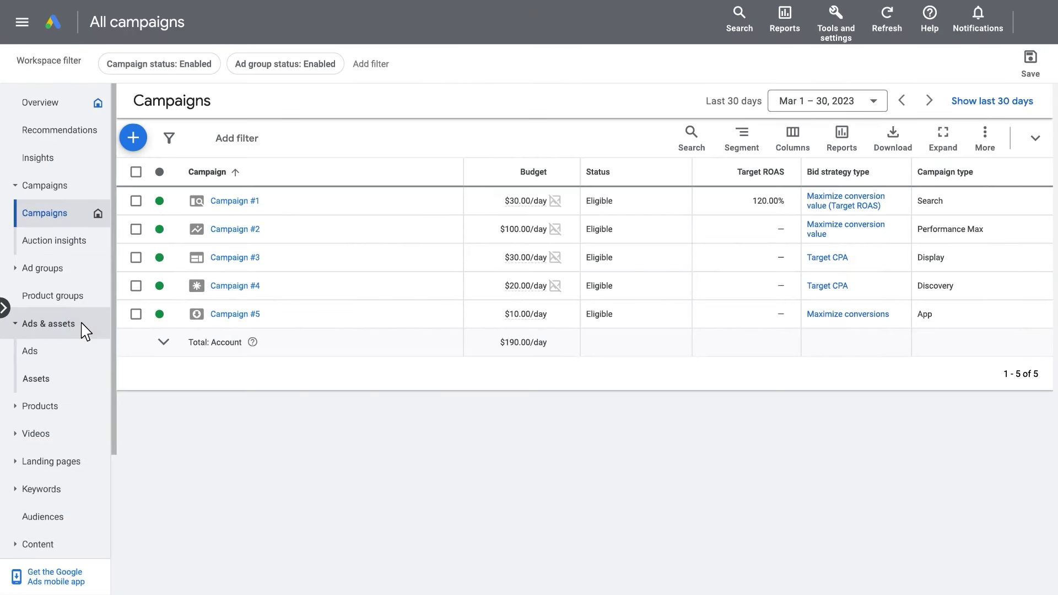
left_click(83, 388)
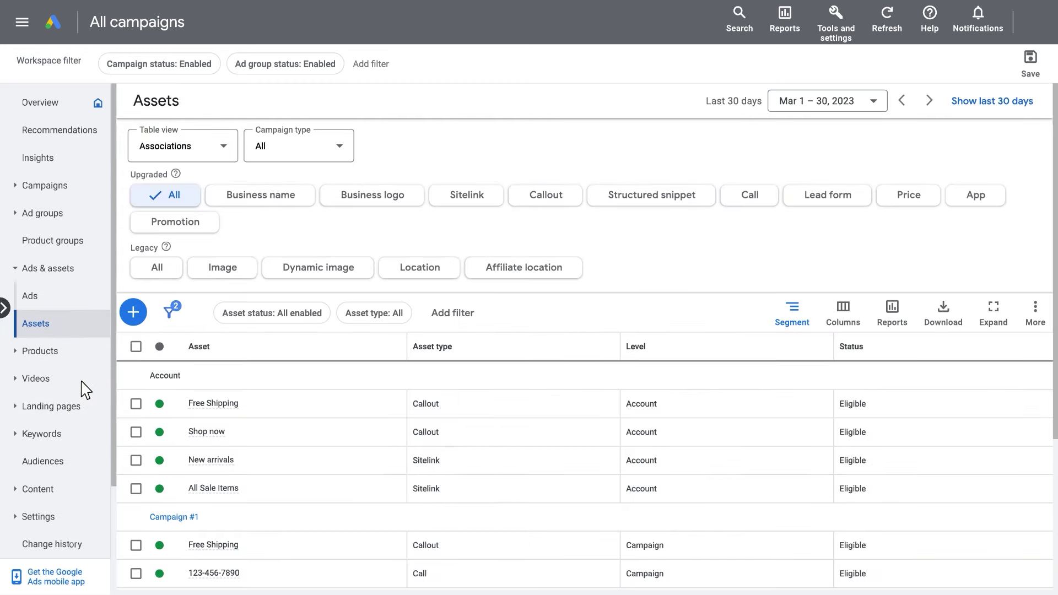
left_click(133, 313)
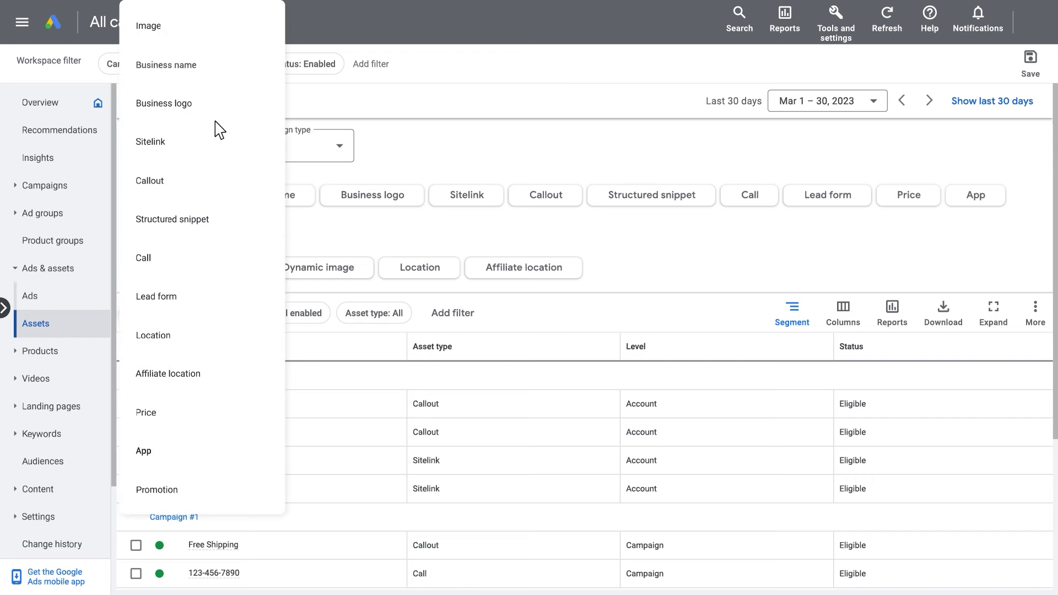
left_click(240, 72)
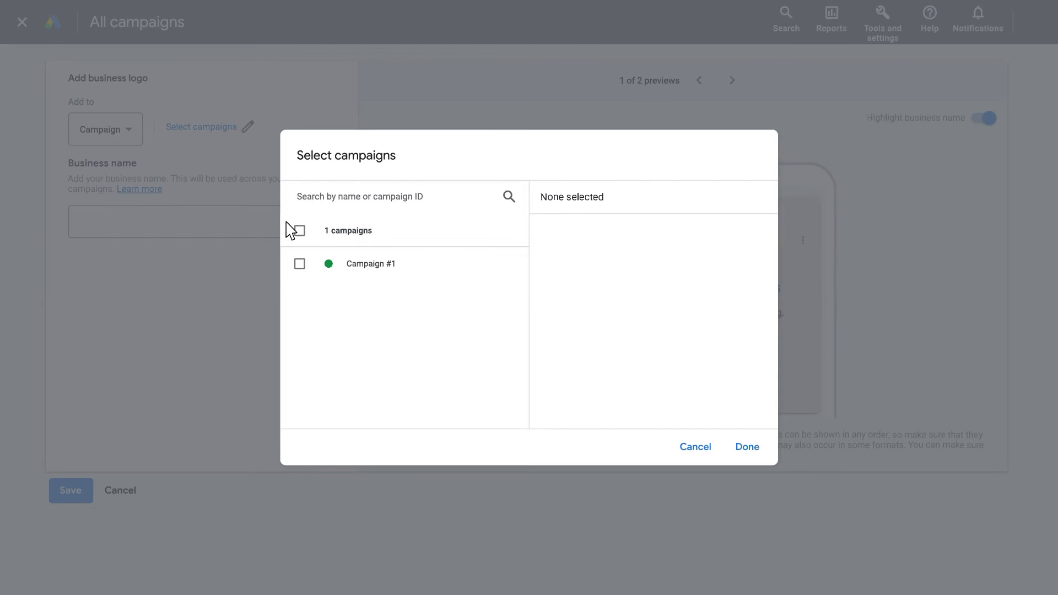
Link the asset to Campaign #1, enter 'My Brand' as the business name, and save.
left_click(299, 264)
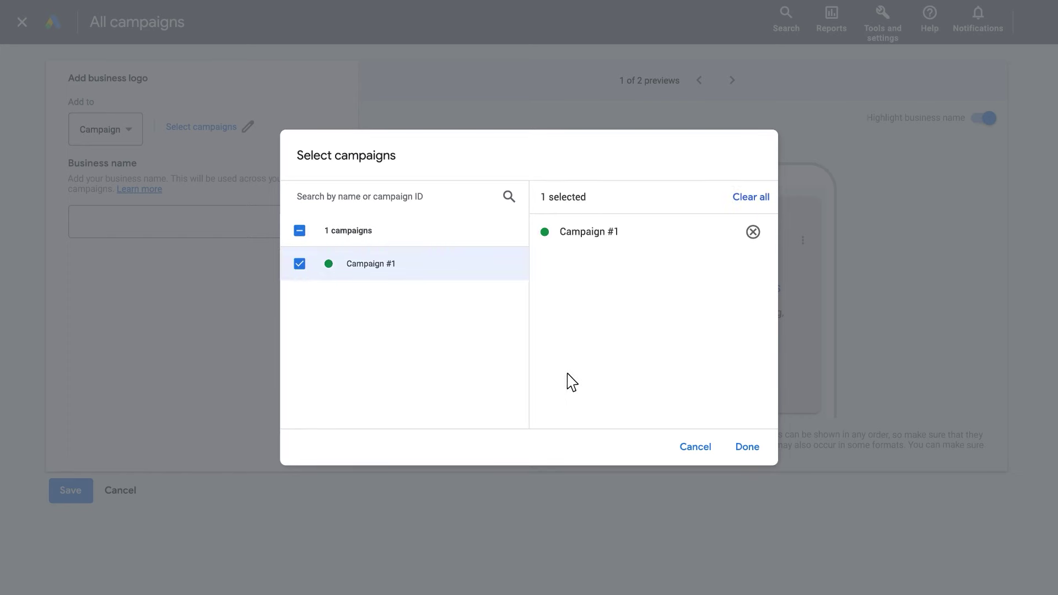
left_click(747, 448)
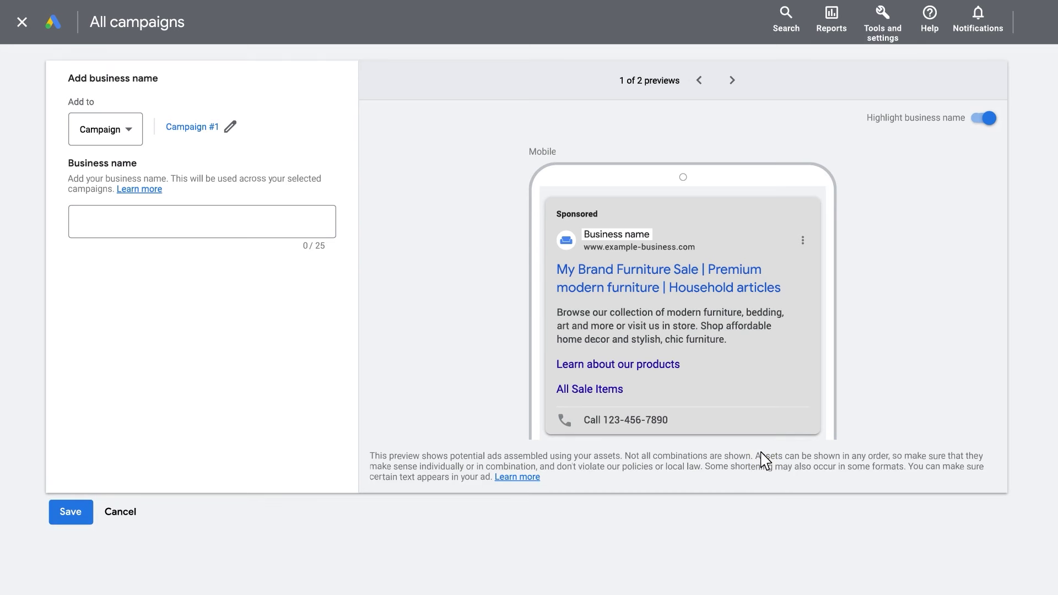
left_click(192, 224)
type("My B")
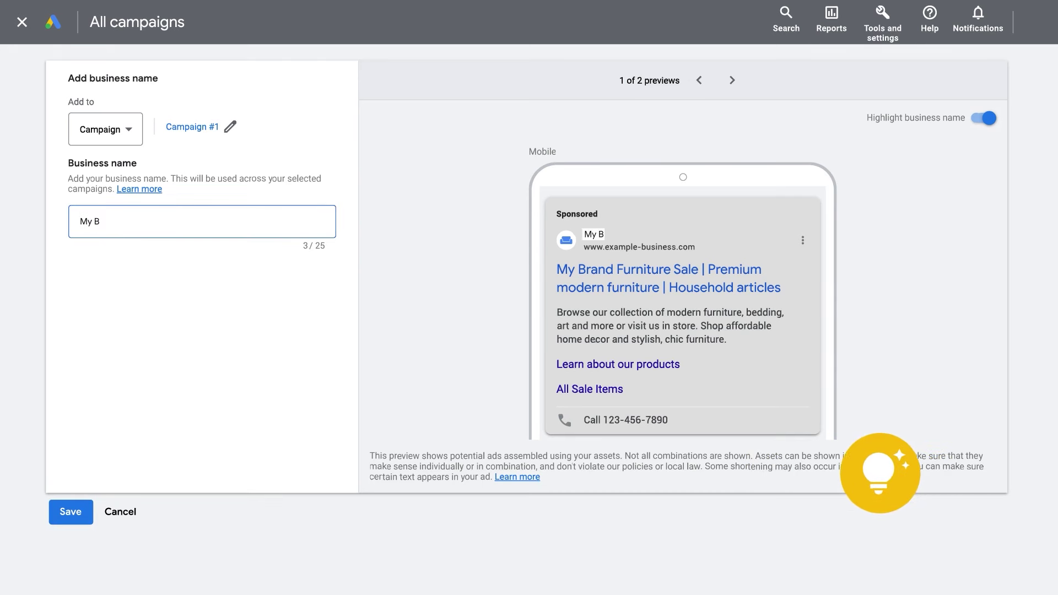
type("rand")
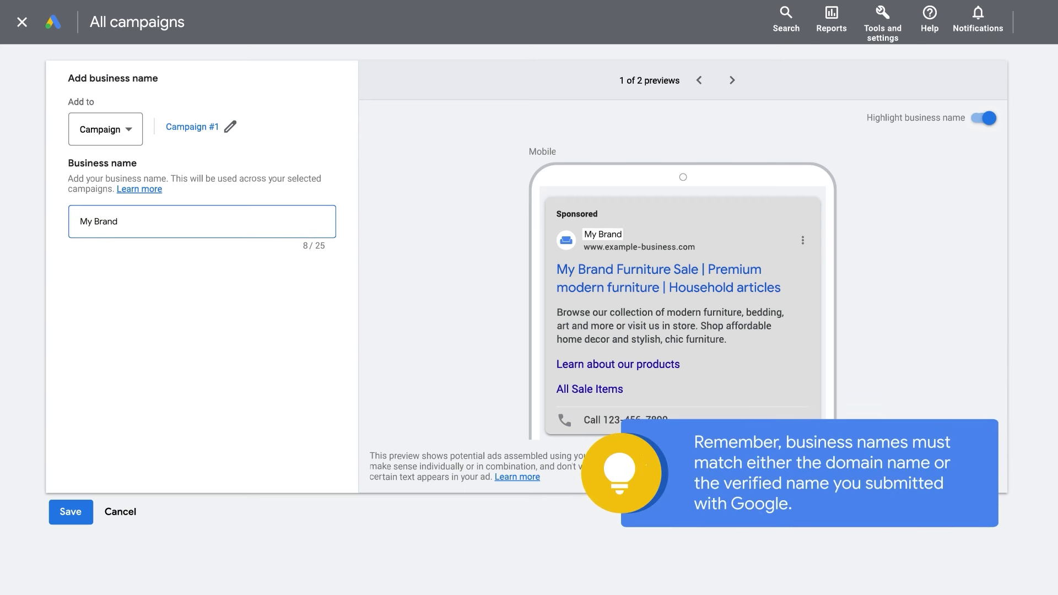
left_click(91, 339)
left_click(71, 512)
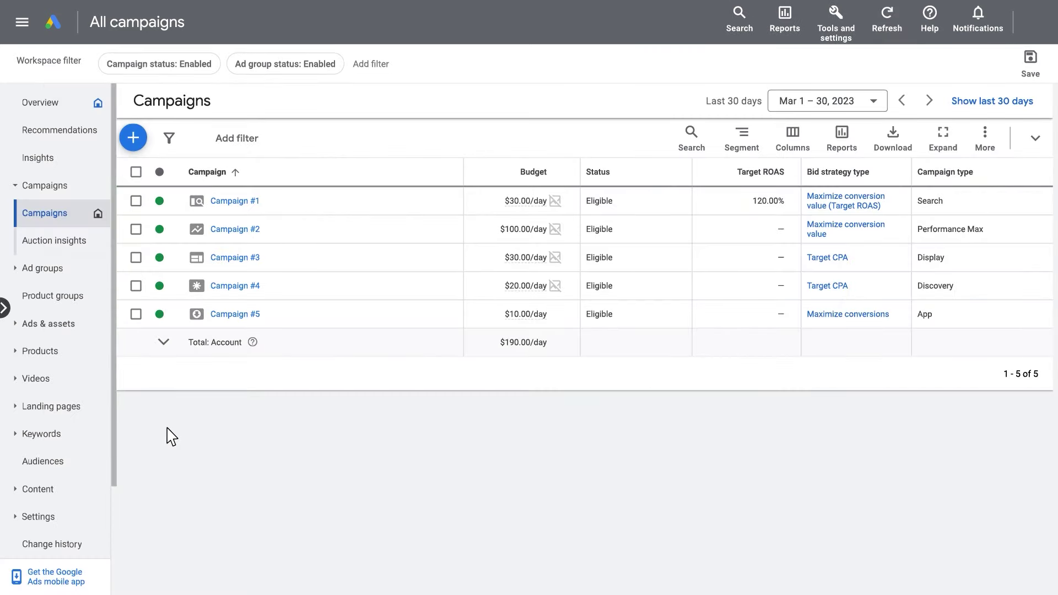
From Ads & assets > Assets, begin a new Business logo asset to reach the campaign picker.
left_click(88, 331)
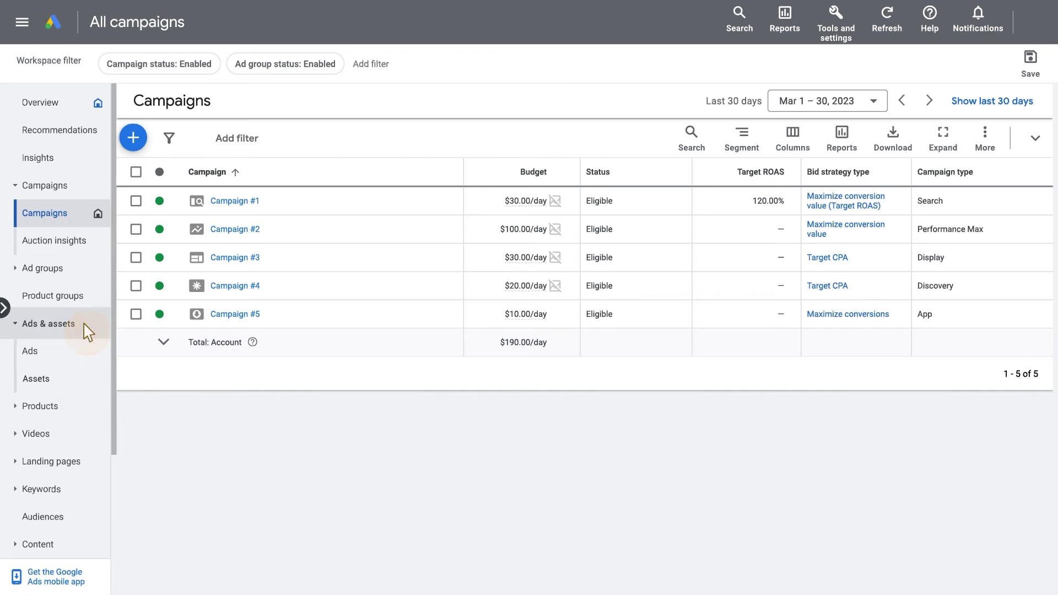
left_click(87, 389)
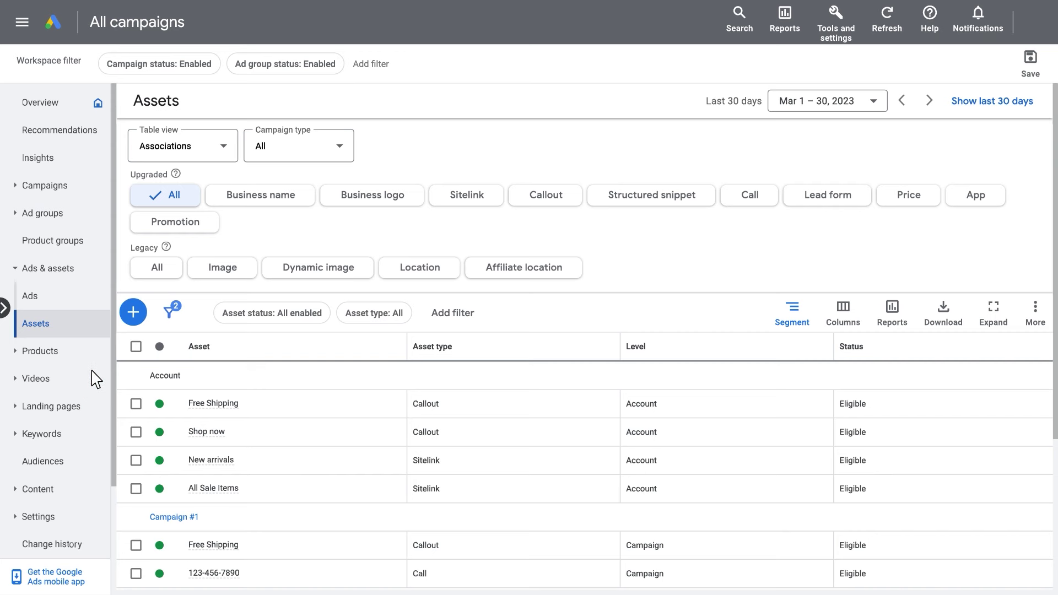
left_click(133, 313)
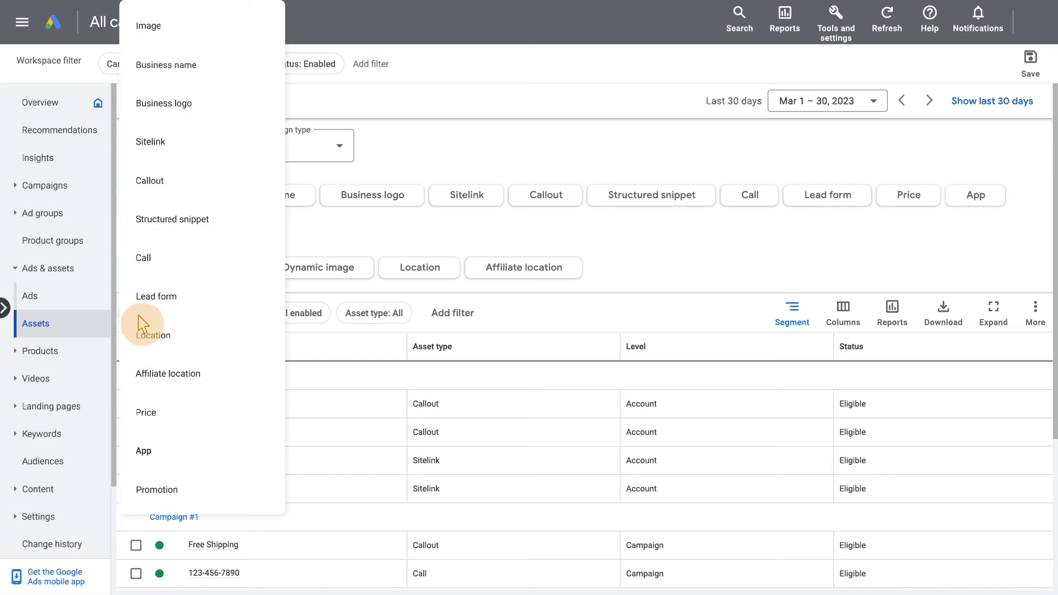
left_click(207, 111)
Select Campaign #1 as the only campaign for the new logo asset.
left_click(300, 264)
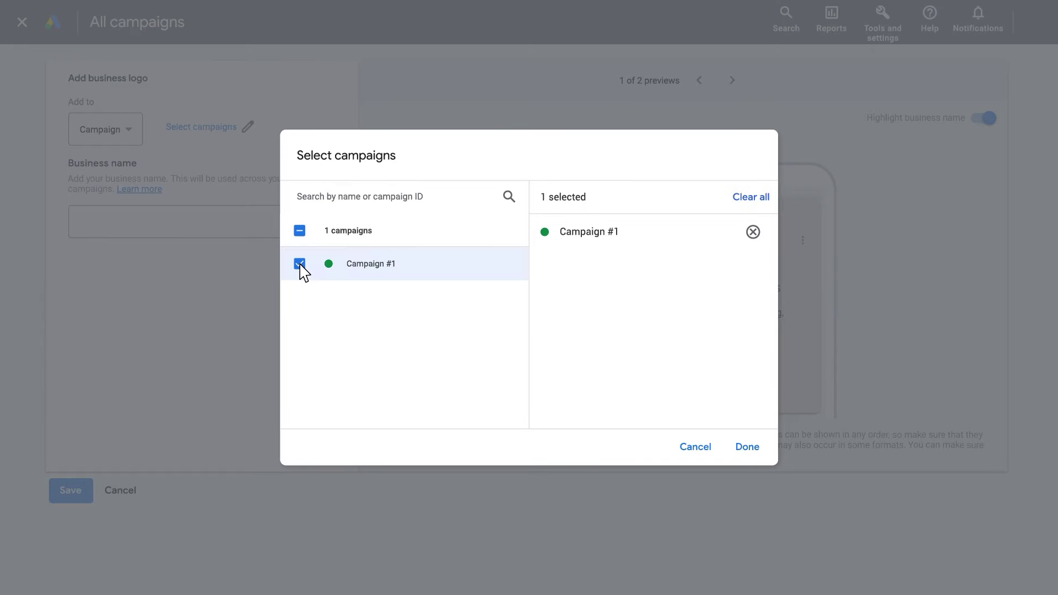
left_click(763, 449)
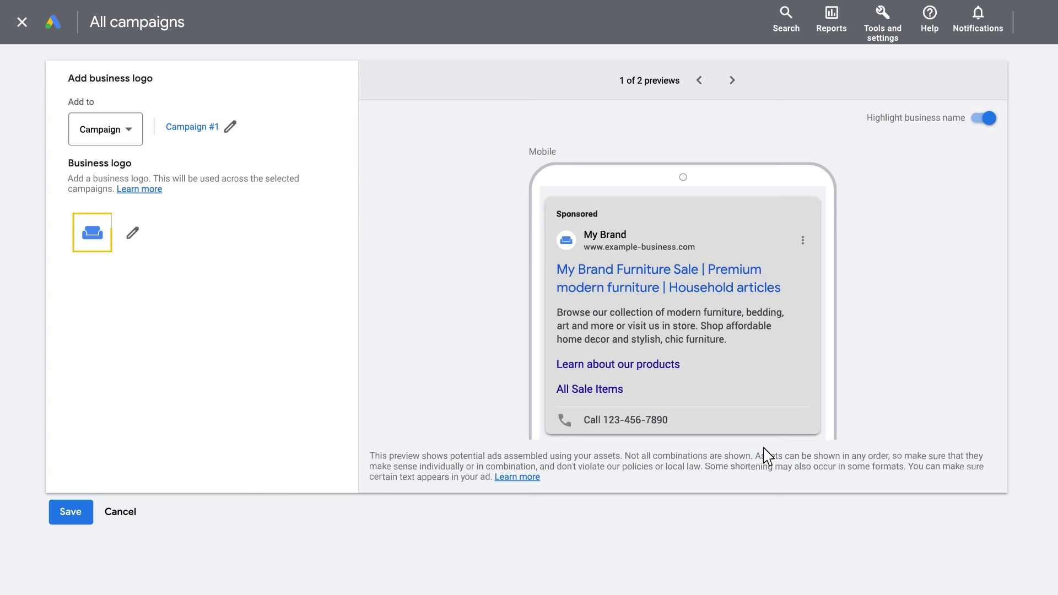
Choose Logo 2 from the image library with a 1:1 square crop as the logo.
left_click(134, 234)
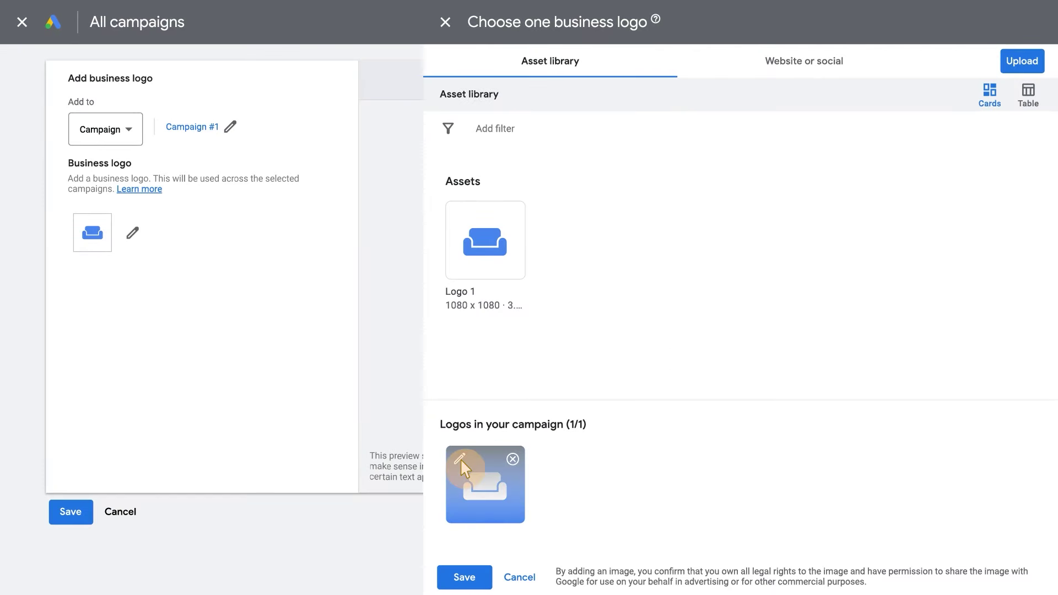
left_click(460, 459)
left_click_drag(726, 328, 725, 328)
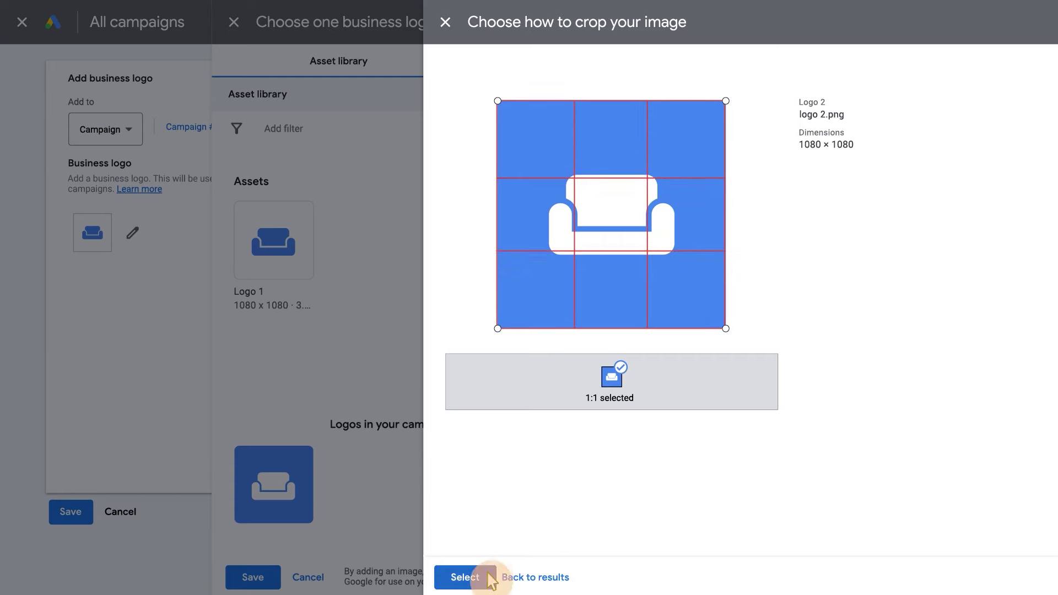
left_click(465, 577)
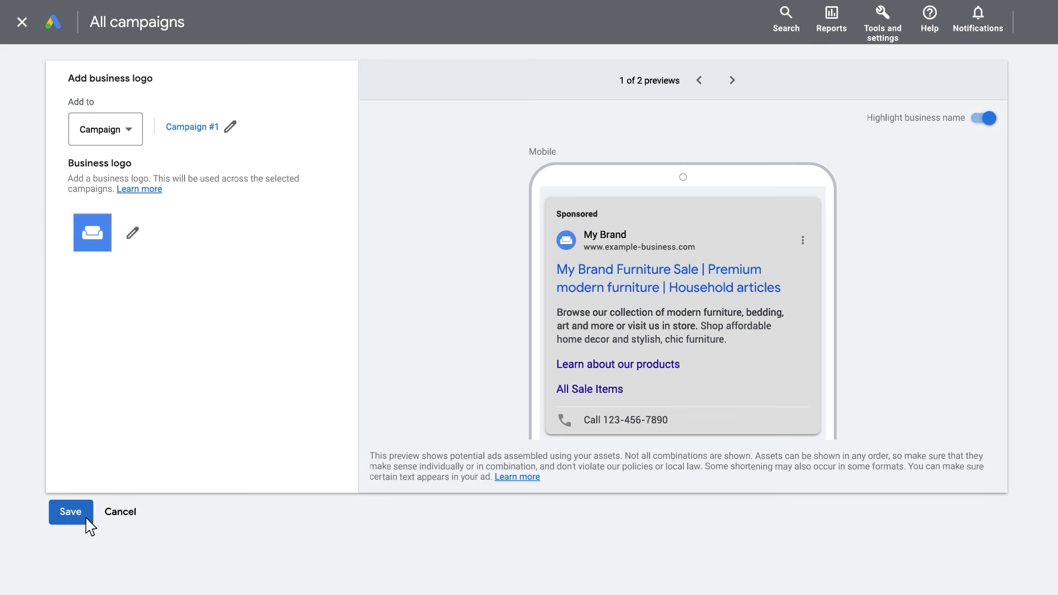